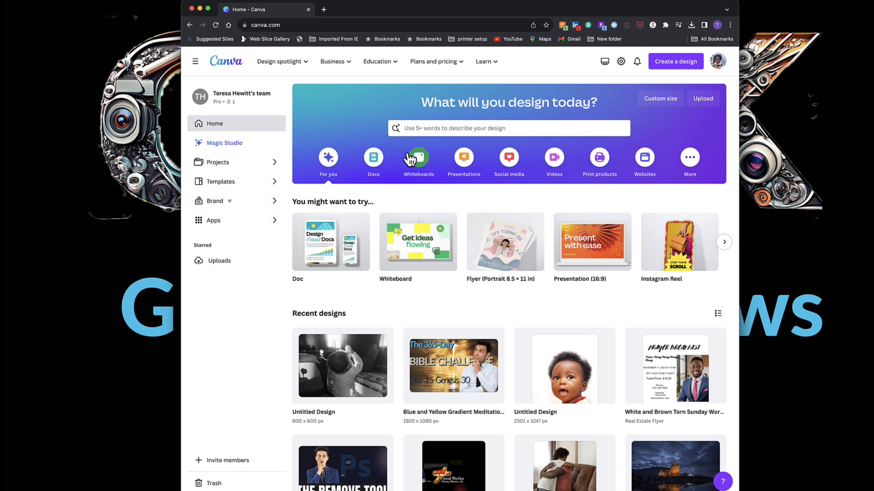
# Open the Flyers section and search templates for "church flyer".
pyautogui.moveTo(269, 66)
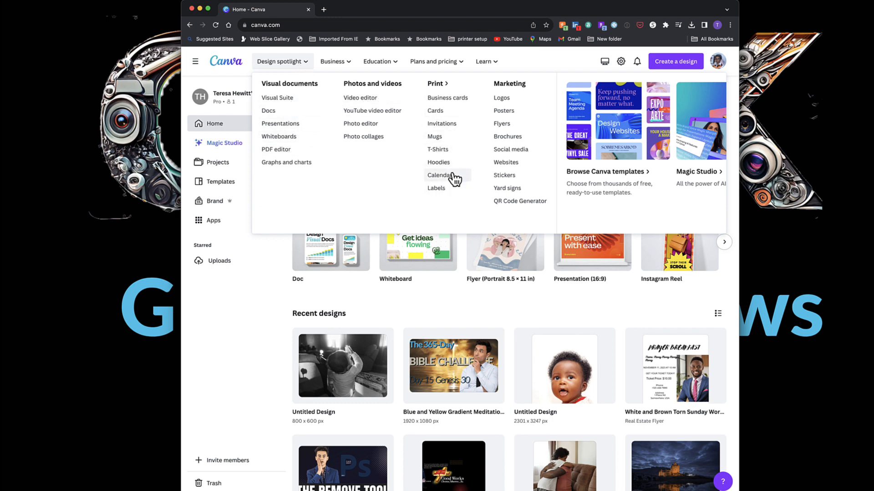
pyautogui.click(502, 129)
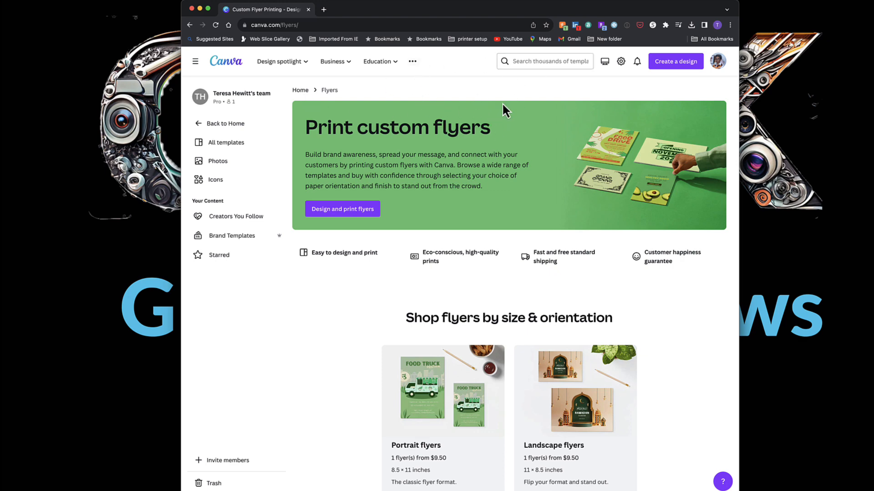
pyautogui.click(534, 61)
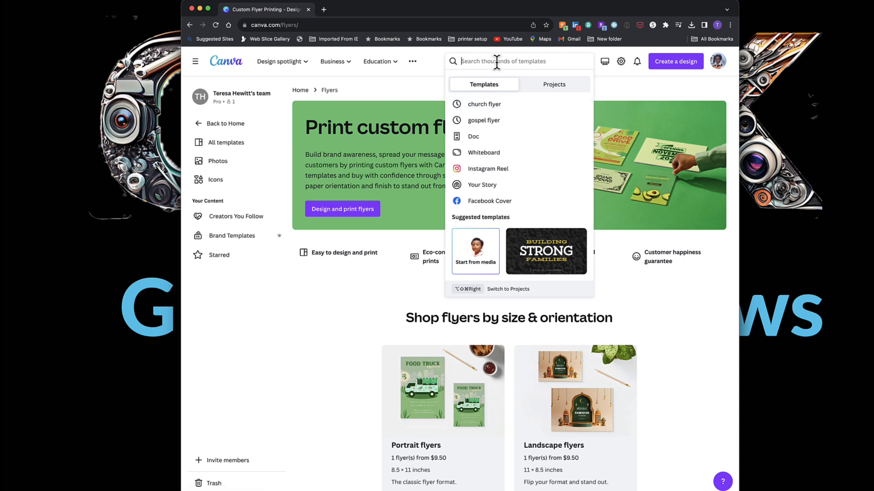
pyautogui.click(498, 106)
# Scroll through the church flyer template results to compare designs.
pyautogui.scroll(-5, 606, 250)
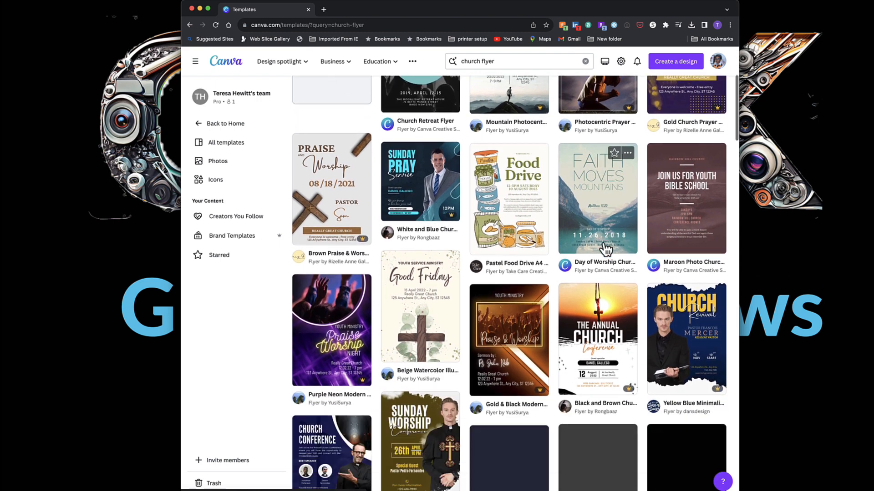
pyautogui.scroll(-8, 606, 250)
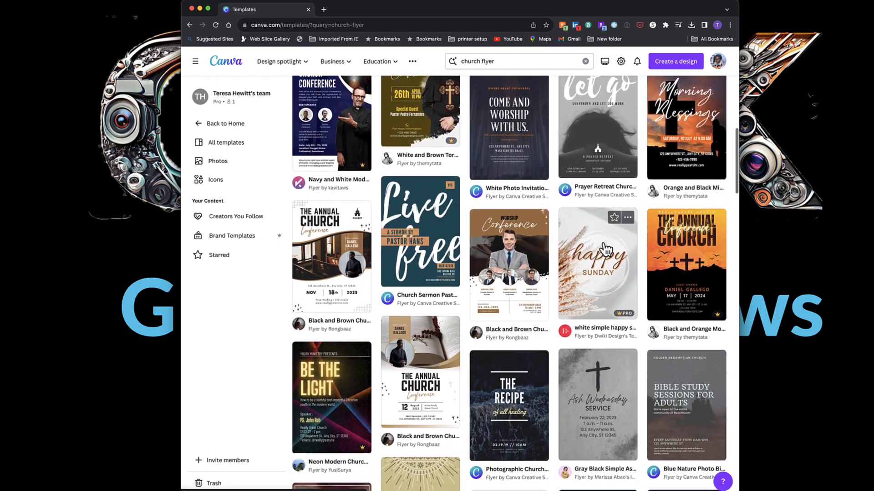
pyautogui.scroll(-5, 606, 249)
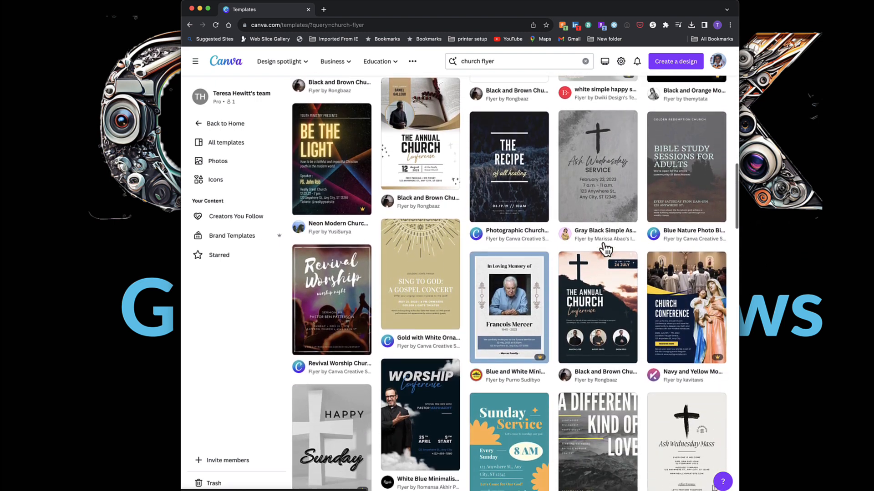
pyautogui.scroll(-4, 606, 249)
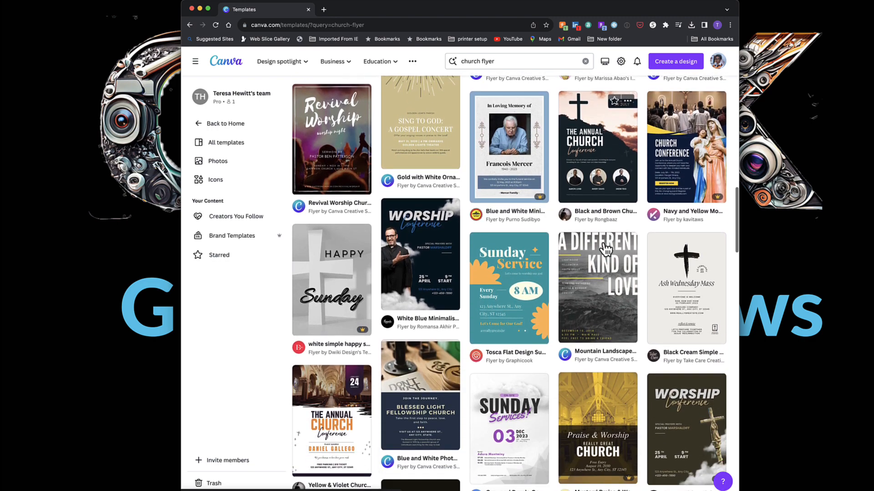
pyautogui.scroll(-5, 606, 250)
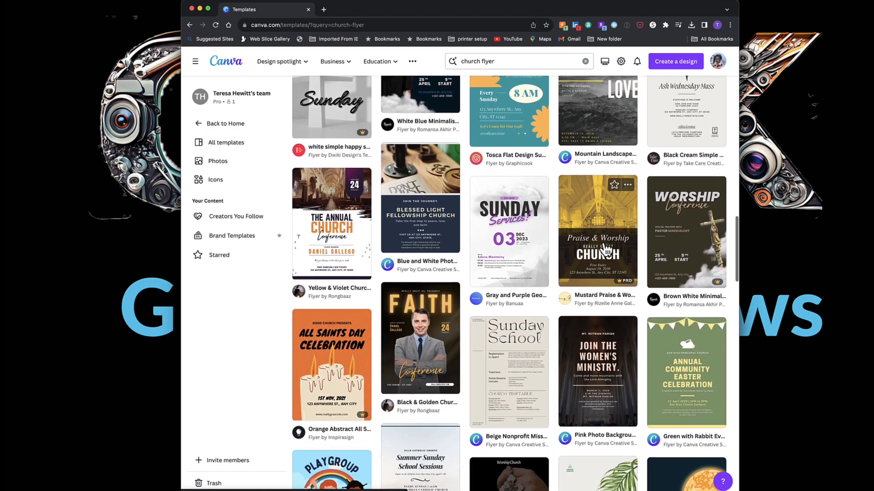
pyautogui.scroll(-3, 605, 249)
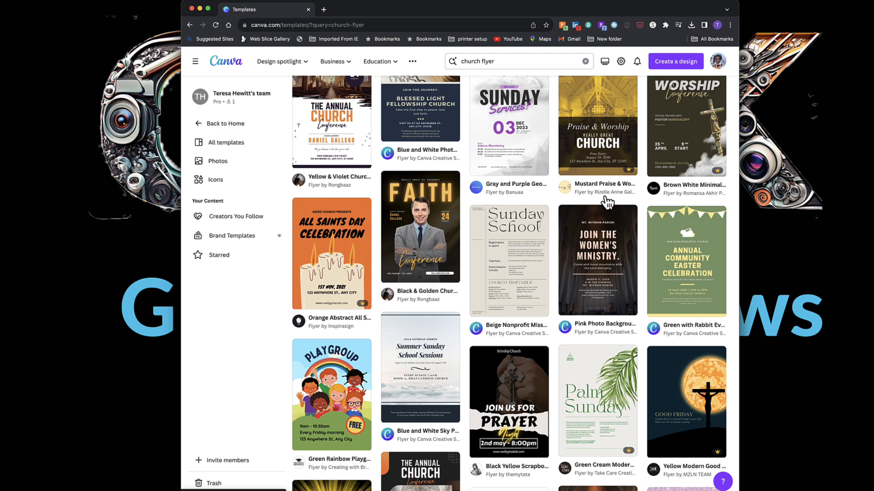
pyautogui.scroll(10, 598, 194)
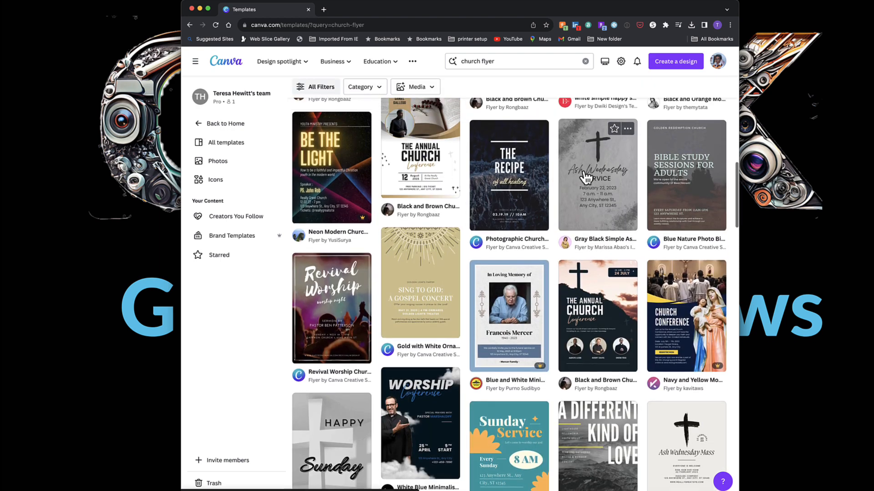
pyautogui.scroll(5, 586, 177)
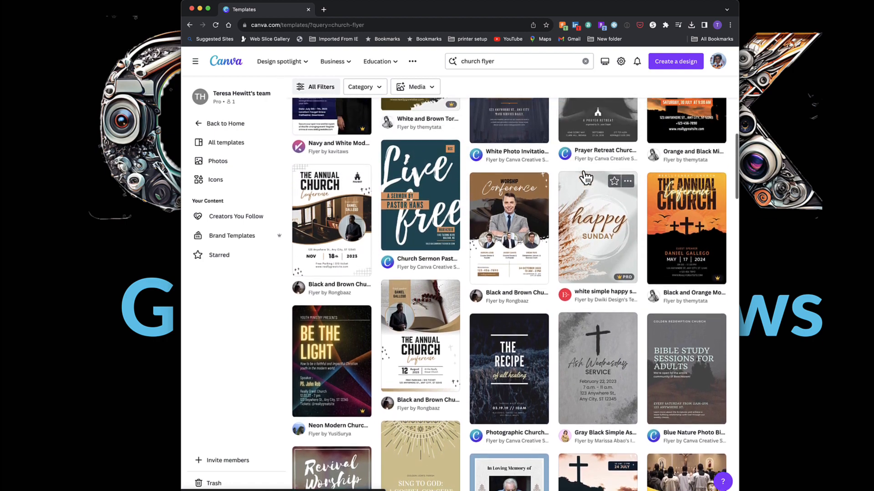
pyautogui.scroll(5, 586, 177)
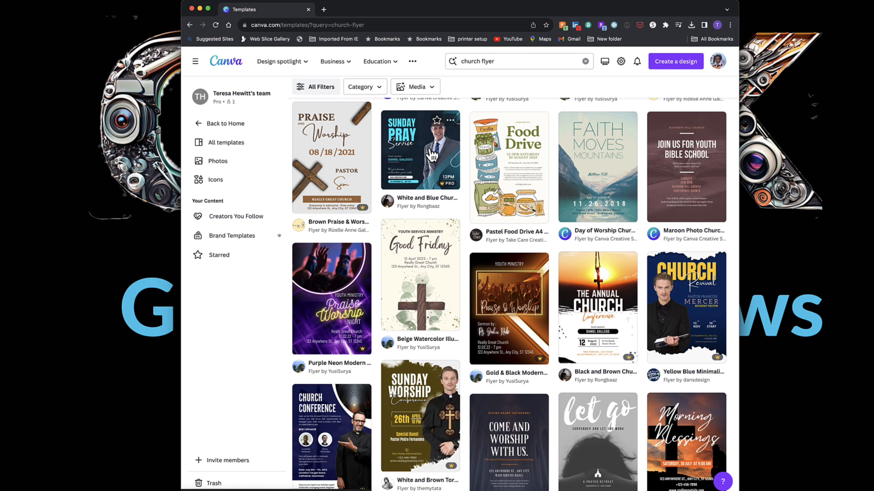
# Open the White and Blue Church Flyer template and start customizing it.
pyautogui.click(431, 155)
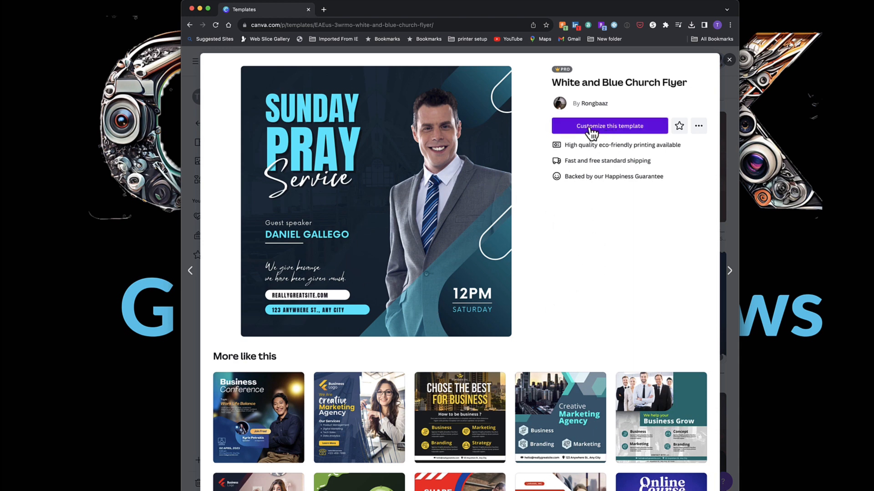
pyautogui.click(624, 131)
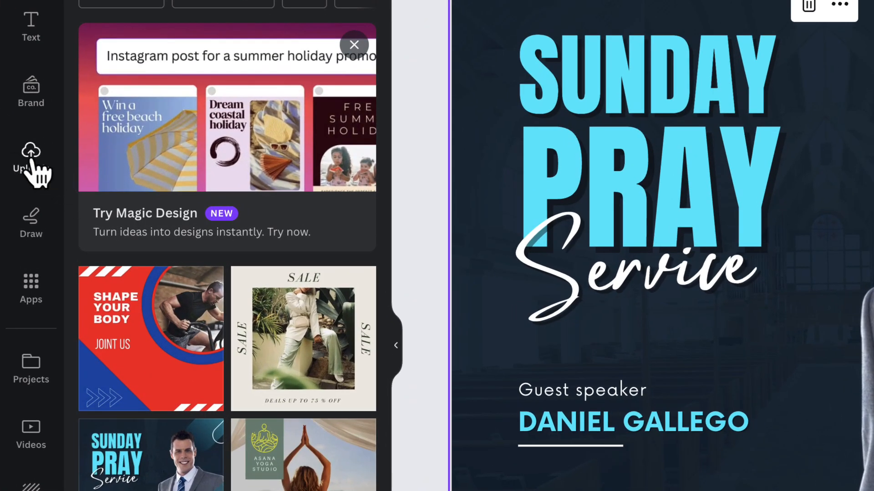
# Add the uploaded photo of the man in the grey suit to the flyer and move it to the right side.
pyautogui.click(31, 157)
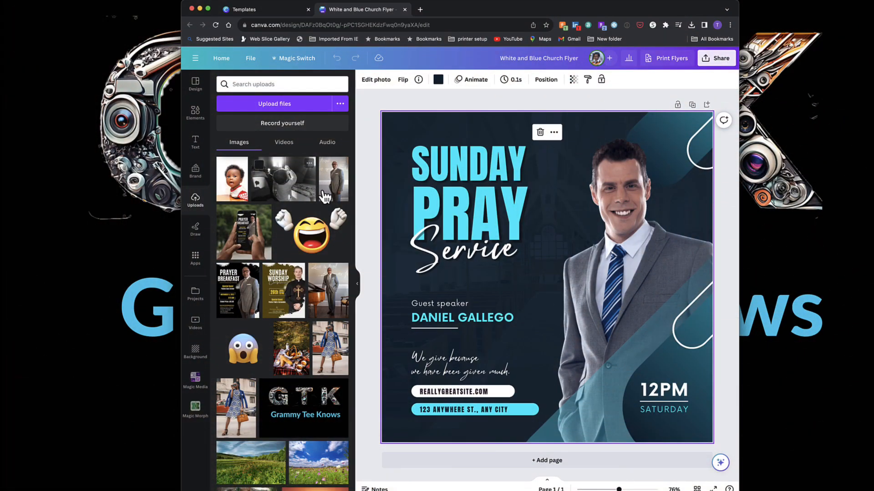
pyautogui.click(281, 105)
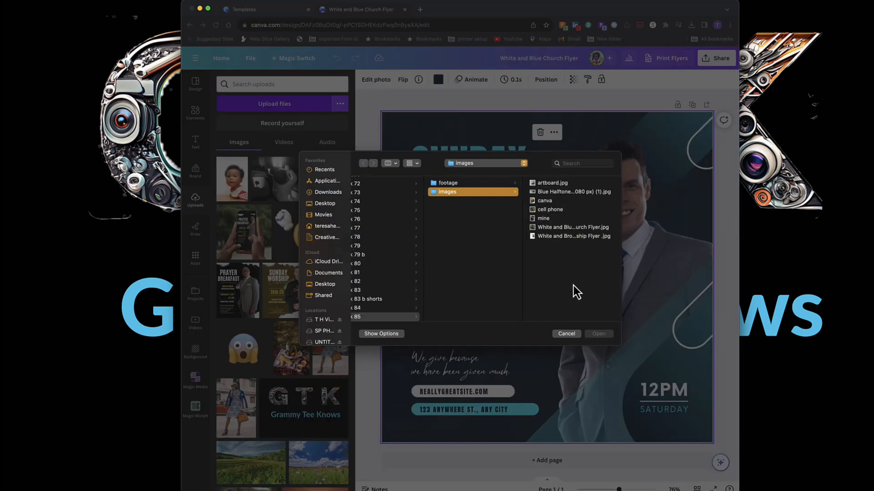
pyautogui.click(567, 334)
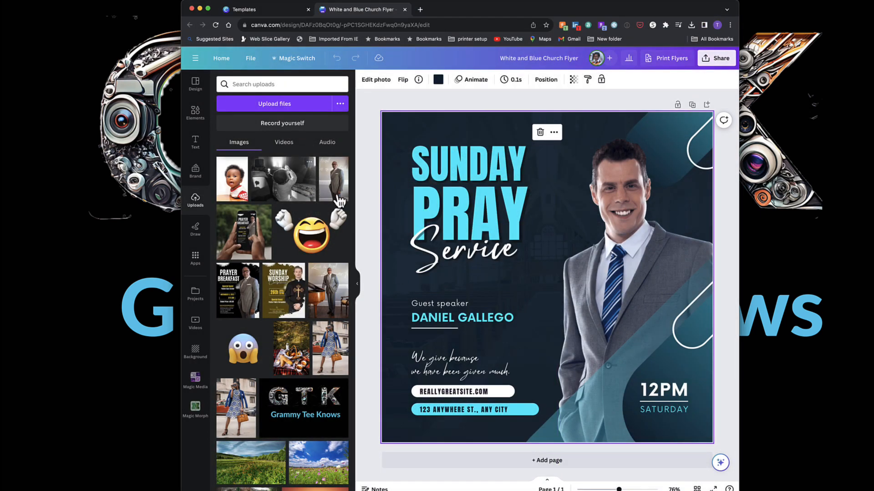
pyautogui.click(336, 189)
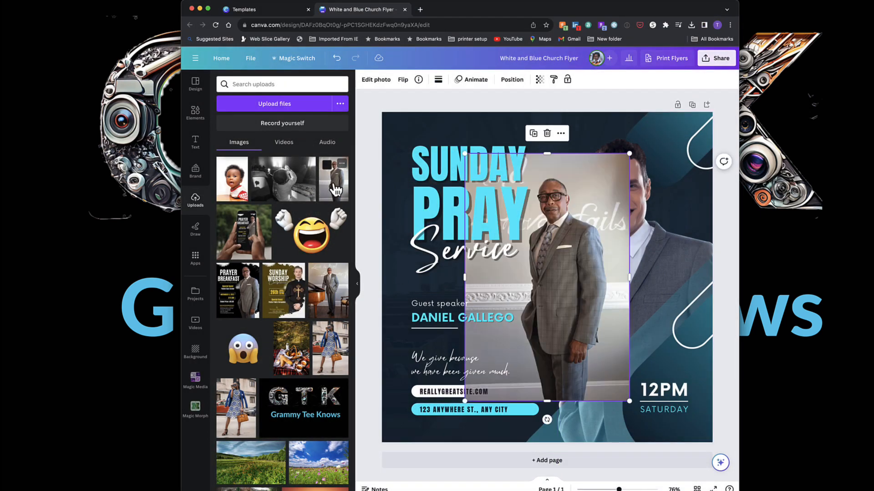
pyautogui.moveTo(596, 288); pyautogui.dragTo(664, 259)
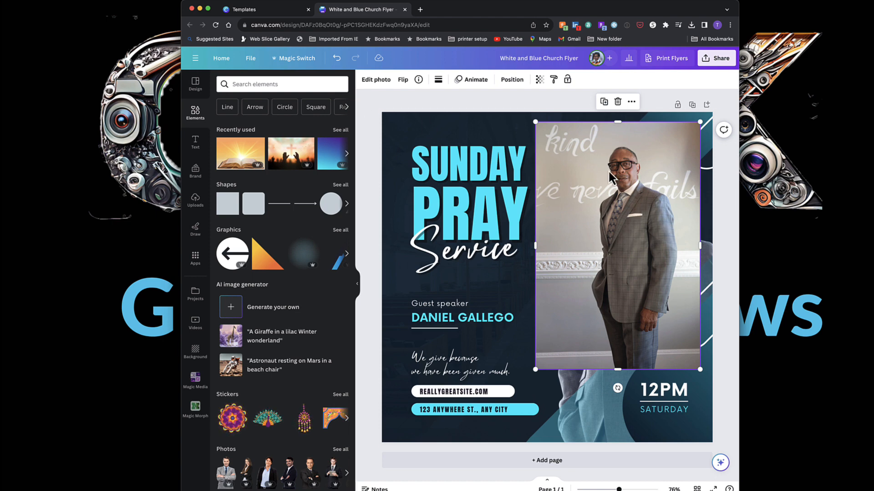
# Use Magic Grab to cut the man out of his photo and delete the leftover photo background.
pyautogui.click(378, 83)
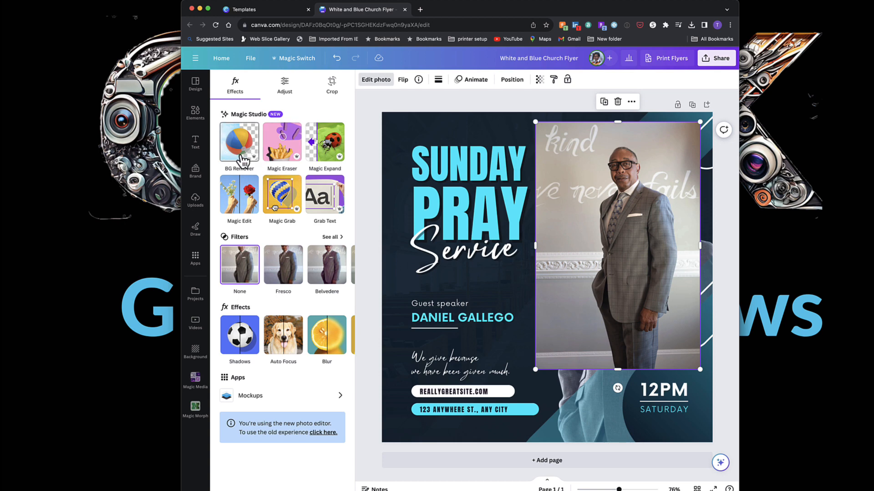
pyautogui.click(287, 214)
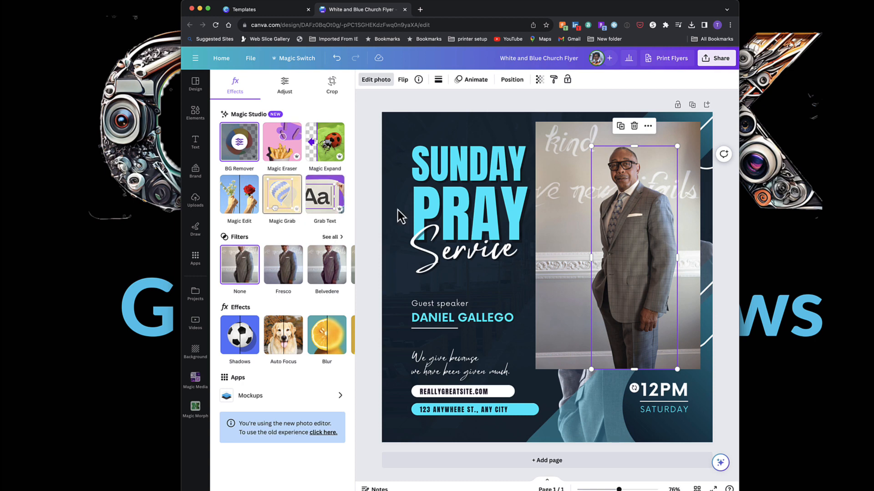
pyautogui.moveTo(649, 237)
pyautogui.mouseDown()
pyautogui.moveTo(611, 230)
pyautogui.moveTo(661, 230)
pyautogui.moveTo(657, 236)
pyautogui.mouseUp()
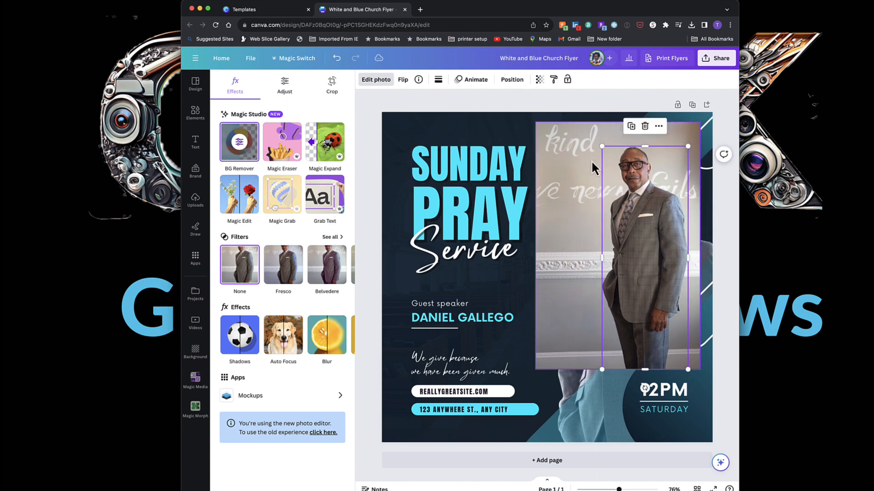
pyautogui.click(578, 134)
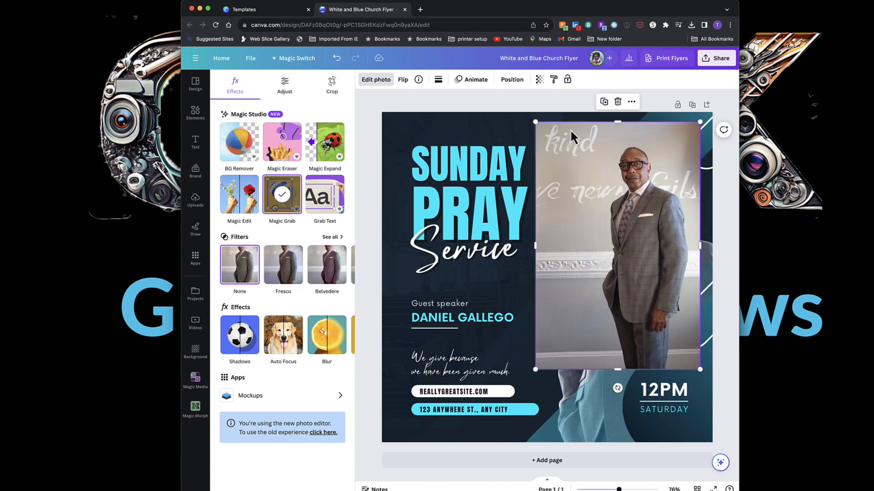
pyautogui.press('Delete')
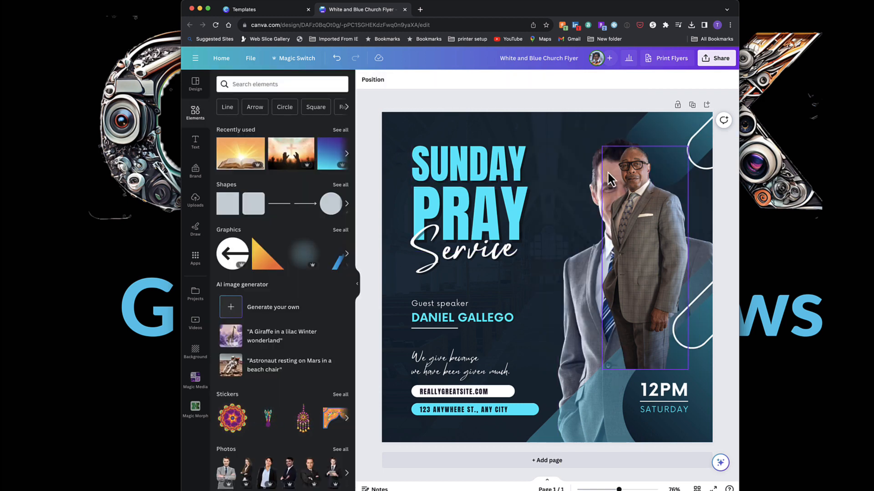
# Enlarge the cut-out figure and position it over the template's original speaker on the right.
pyautogui.click(636, 189)
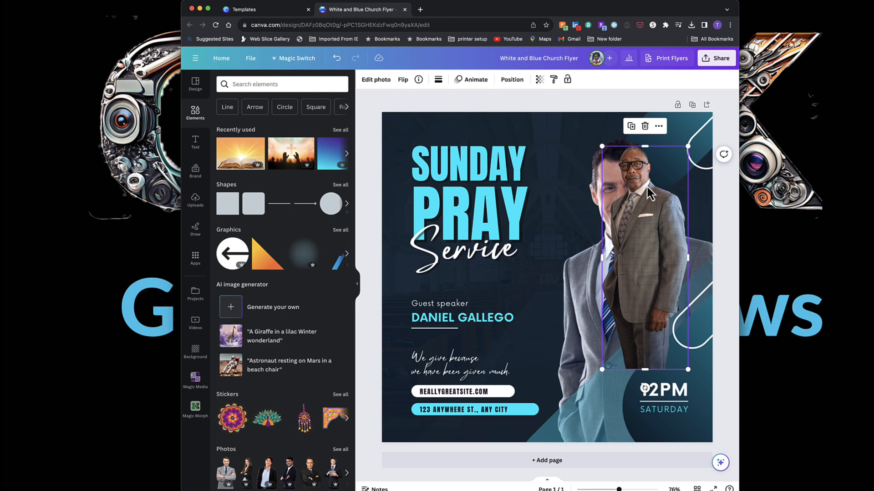
pyautogui.moveTo(609, 149); pyautogui.dragTo(482, 93)
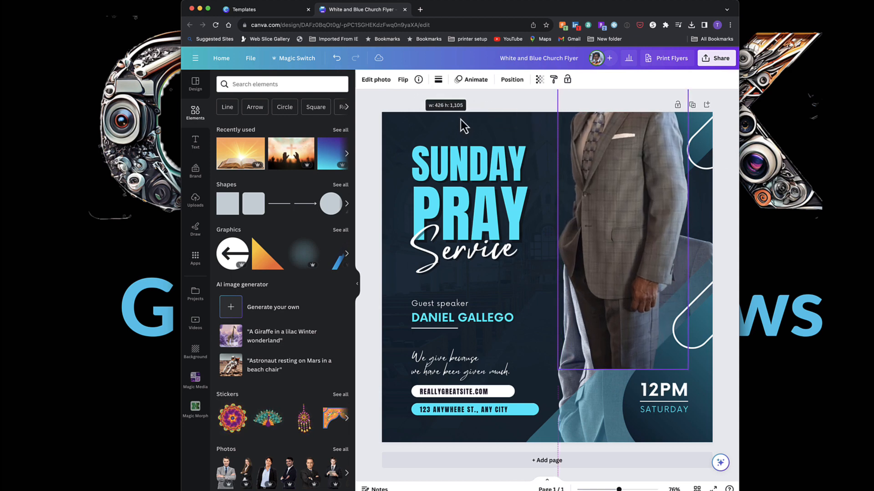
pyautogui.moveTo(636, 197); pyautogui.dragTo(646, 272)
pyautogui.moveTo(568, 153); pyautogui.dragTo(518, 132)
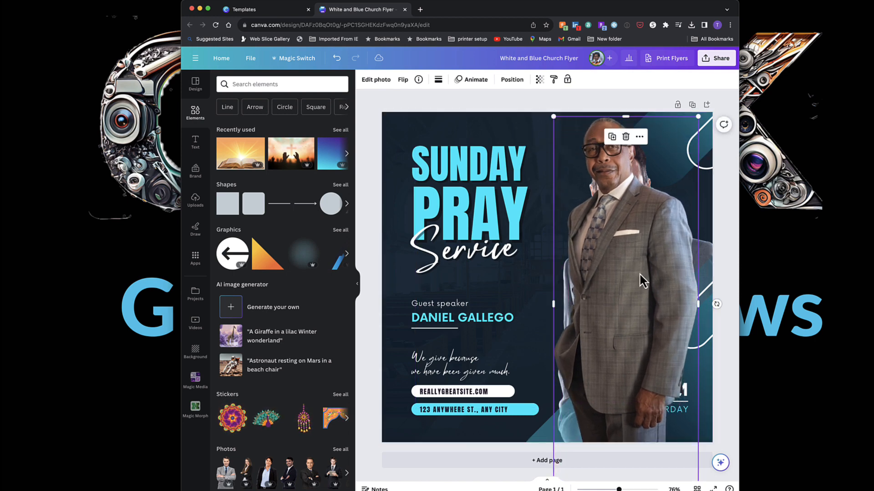
pyautogui.moveTo(647, 274); pyautogui.dragTo(678, 299)
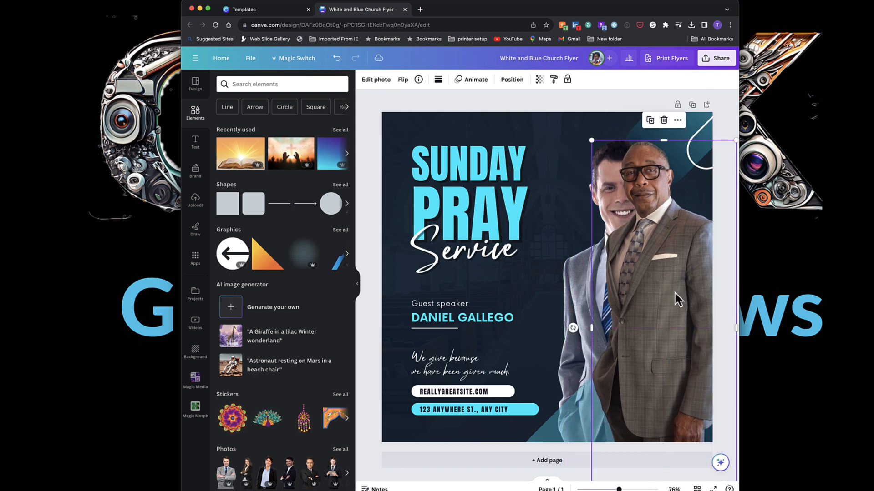
# Delete the template's original speaker photo and send the new speaker figure to the back.
pyautogui.click(570, 282)
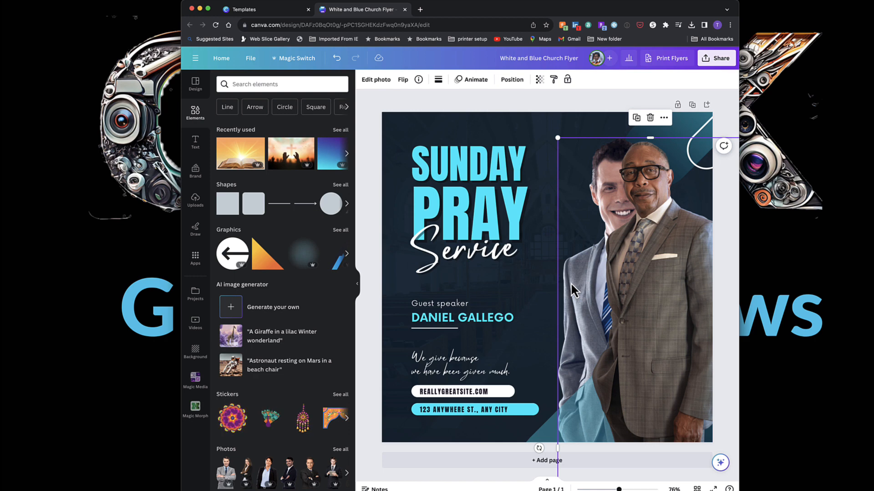
pyautogui.press('Delete')
pyautogui.click(606, 154)
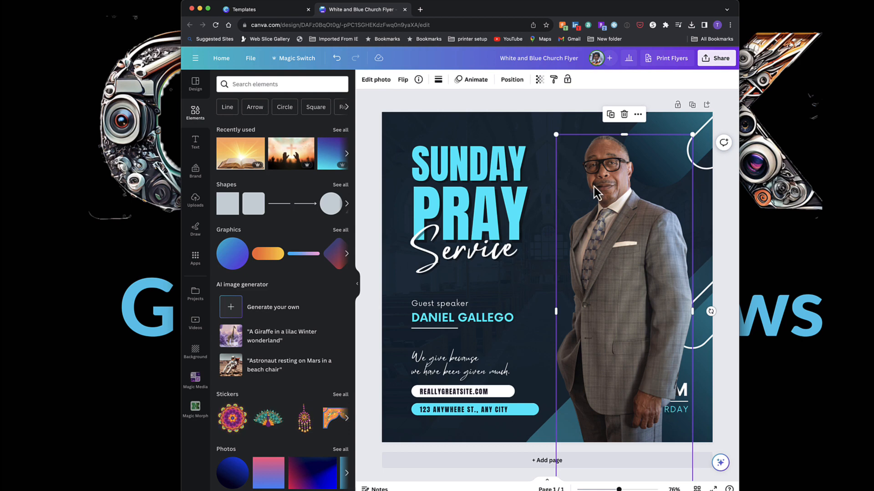
pyautogui.click(516, 81)
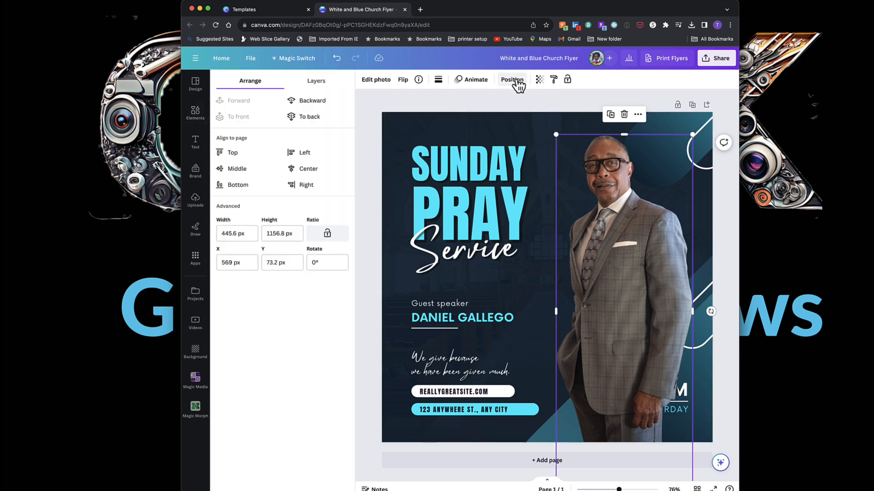
pyautogui.click(313, 117)
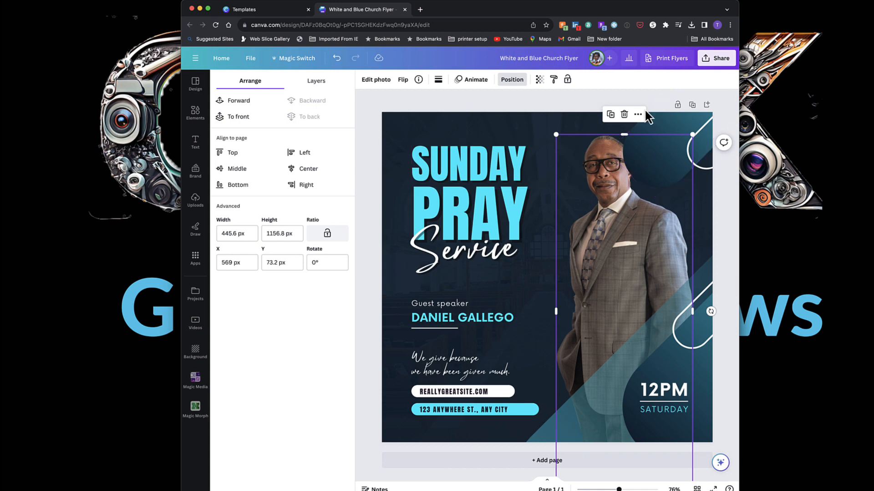
# Send the diagonal outline shape near the top right corner to the back.
pyautogui.click(589, 99)
pyautogui.click(668, 131)
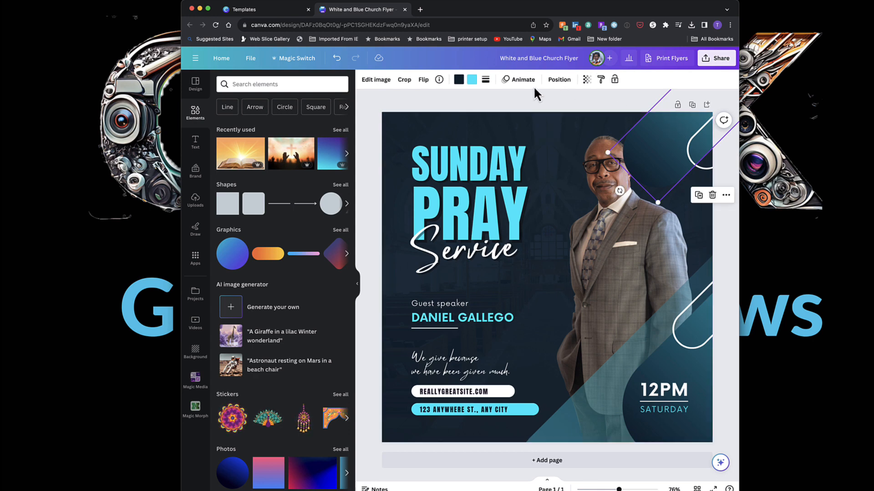
pyautogui.click(560, 80)
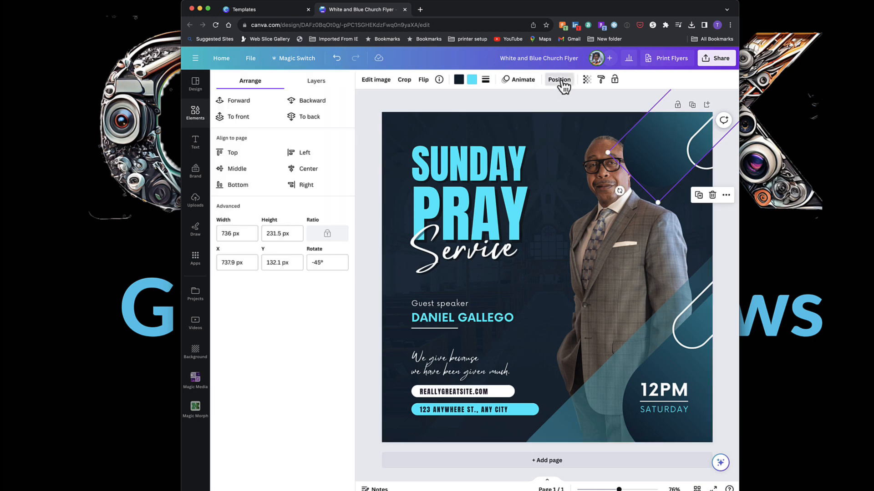
pyautogui.click(308, 117)
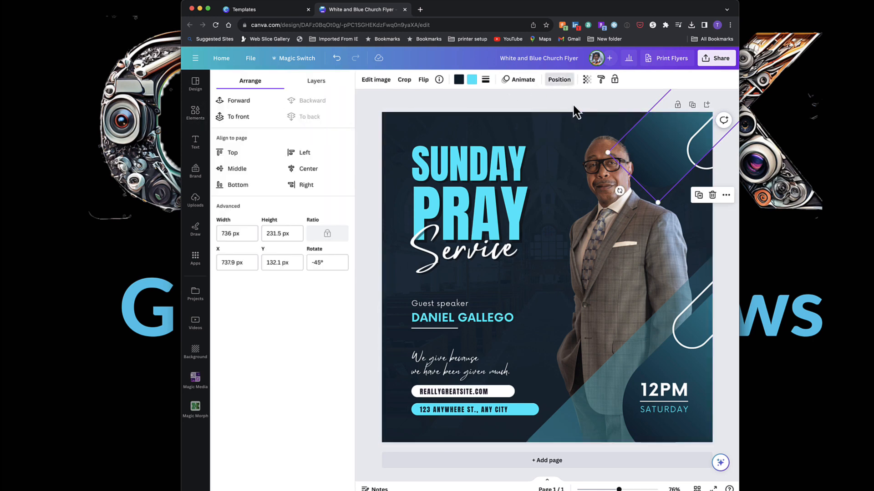
# Darken the flyer's background colour to #010A10.
pyautogui.click(573, 105)
pyautogui.click(572, 105)
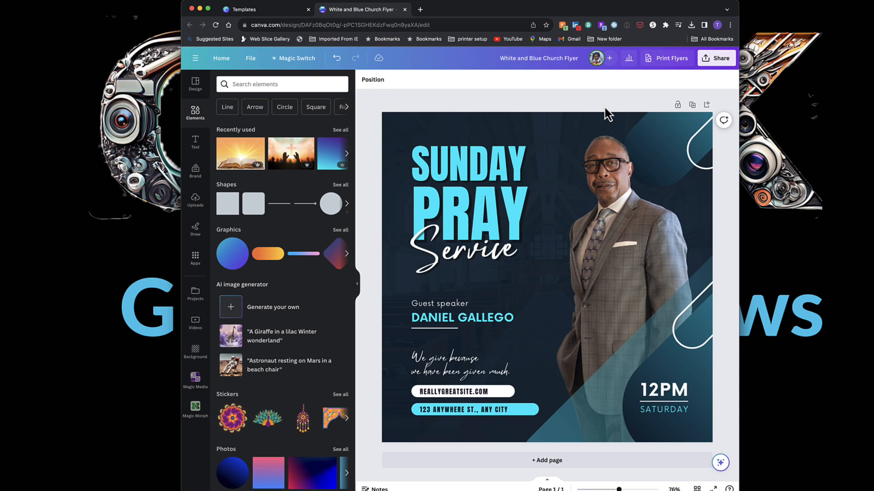
pyautogui.click(543, 130)
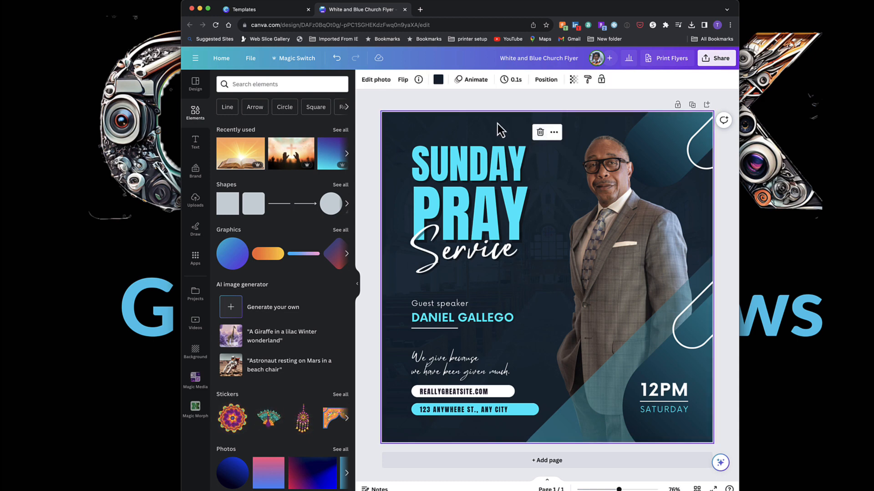
pyautogui.click(438, 80)
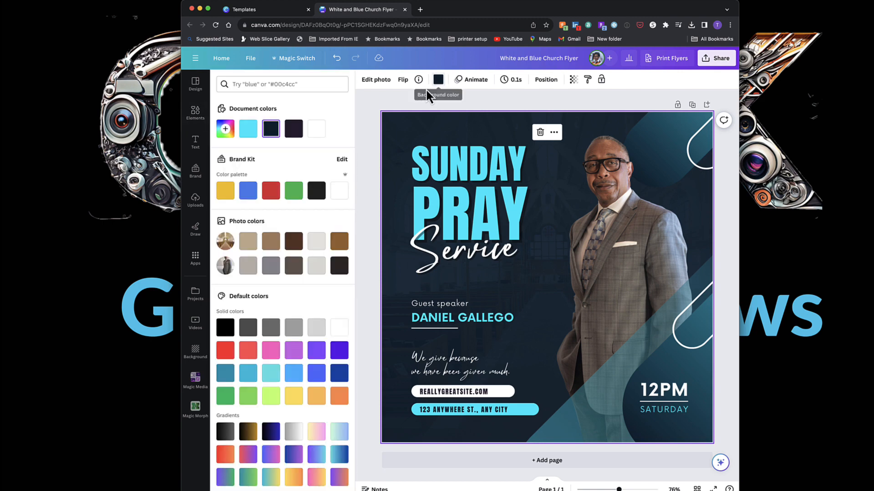
pyautogui.click(272, 132)
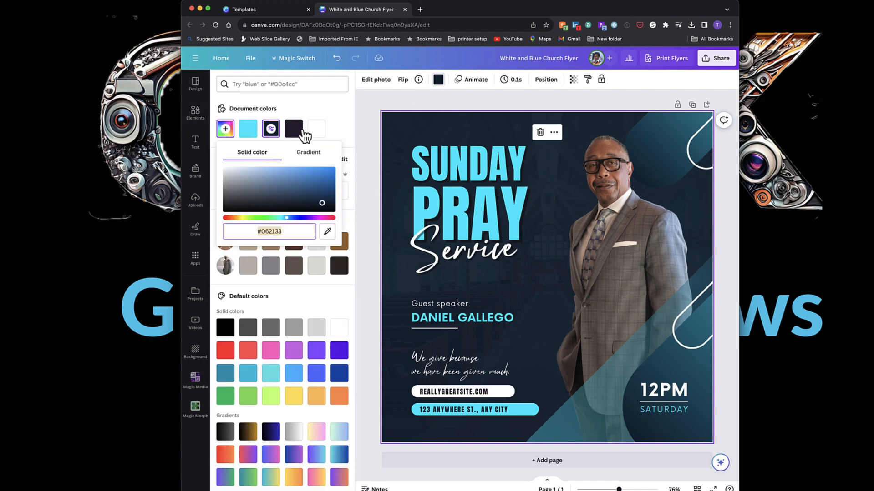
pyautogui.moveTo(338, 201); pyautogui.dragTo(328, 213)
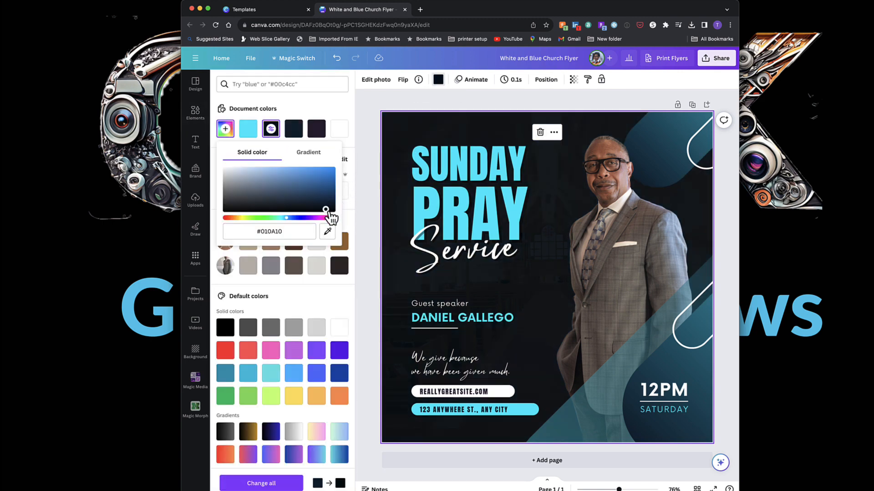
pyautogui.click(433, 97)
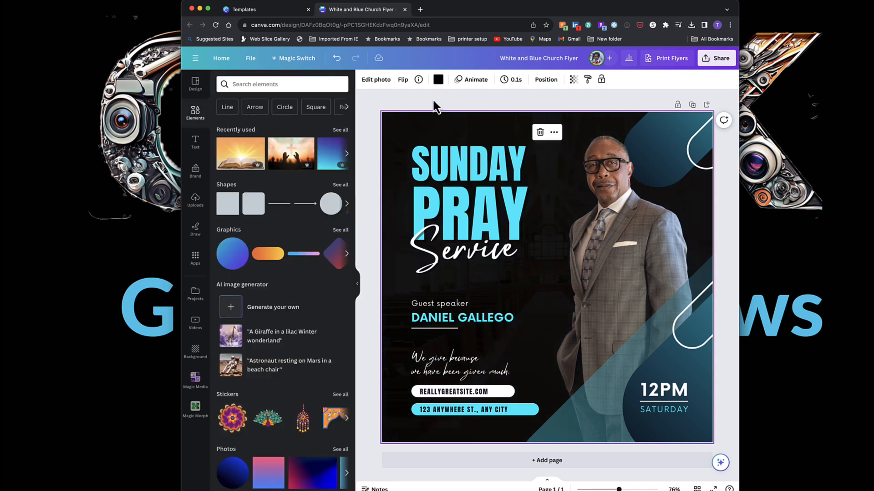
# Recolor the light blue part of the top-right diagonal shape to the yellow brand colour.
pyautogui.click(683, 125)
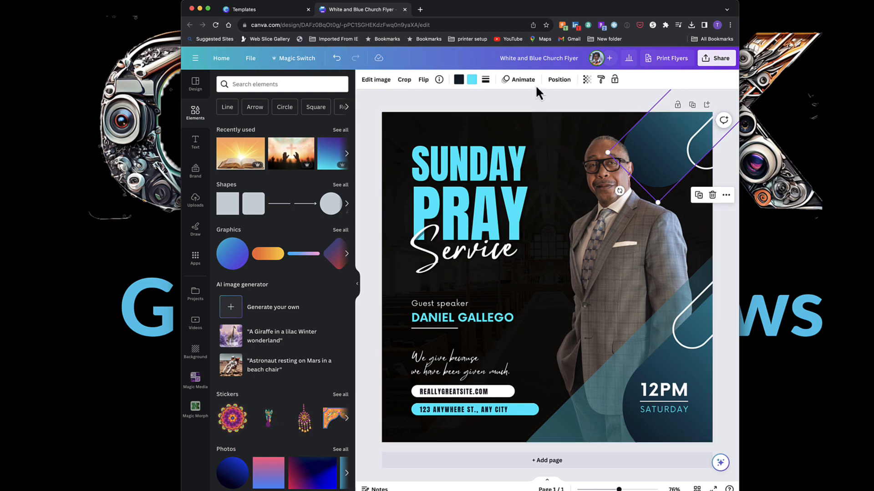
pyautogui.click(472, 81)
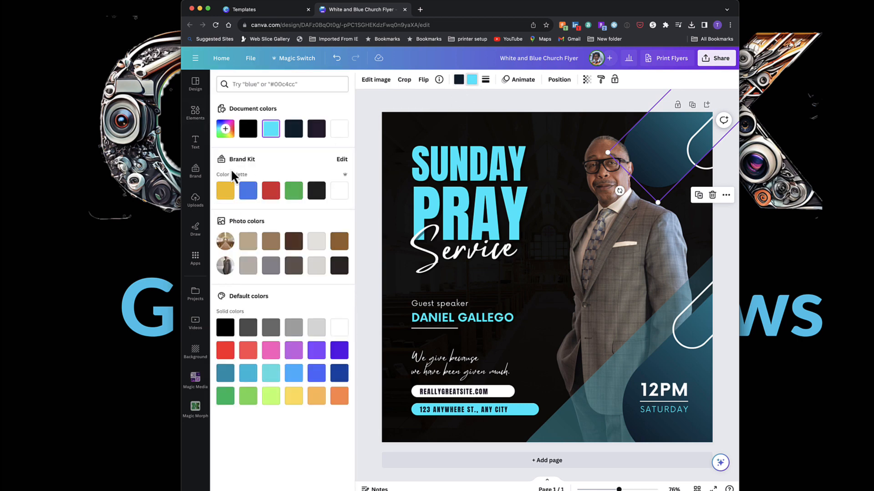
pyautogui.click(226, 191)
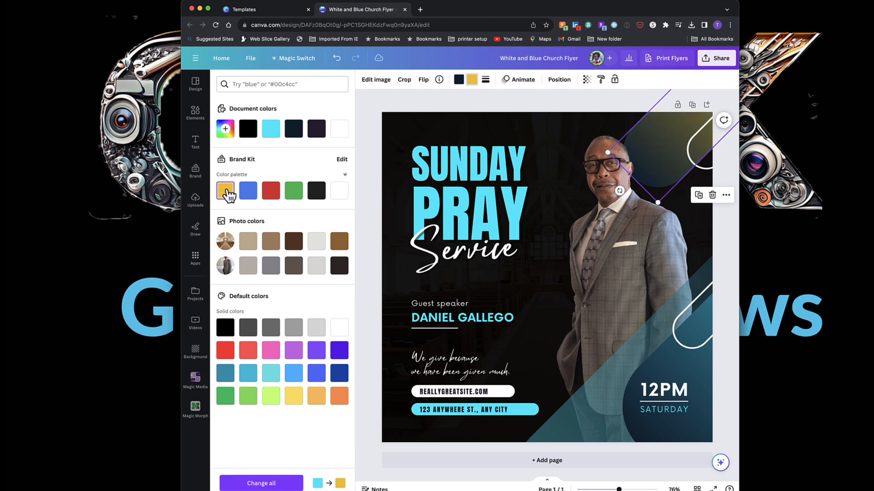
pyautogui.click(728, 369)
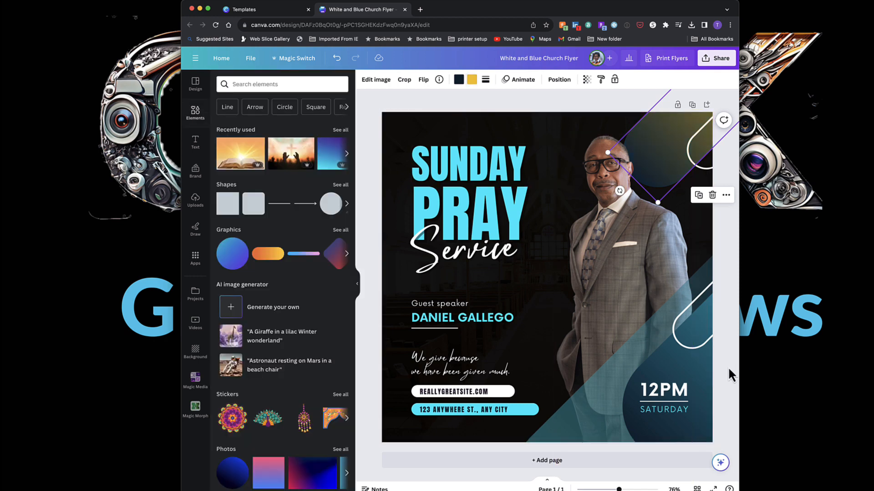
# Recolor the bottom-right diagonal shape from light blue to yellow.
pyautogui.click(691, 367)
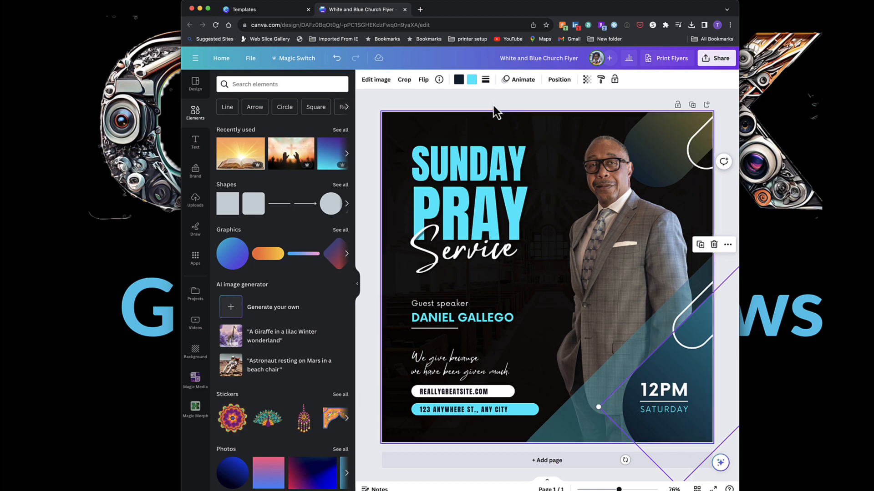
pyautogui.click(472, 79)
pyautogui.click(339, 129)
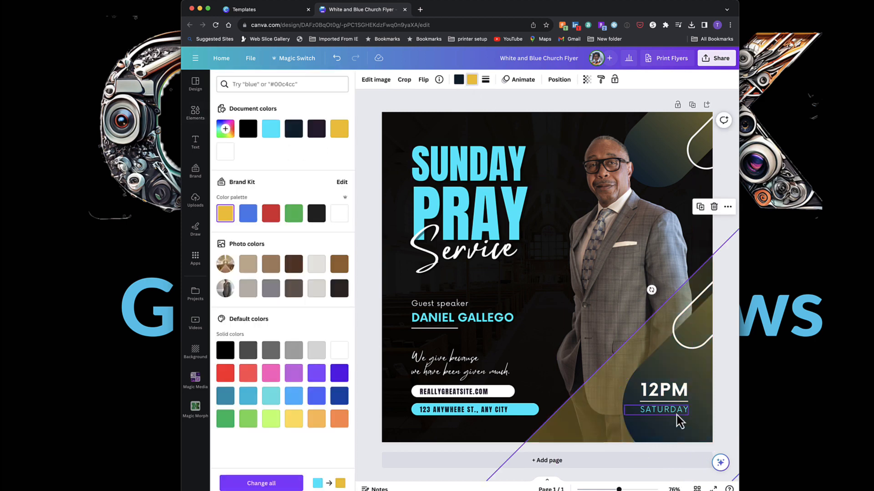
# Recolor the SATURDAY, SUNDAY and PRAY text to yellow.
pyautogui.click(677, 419)
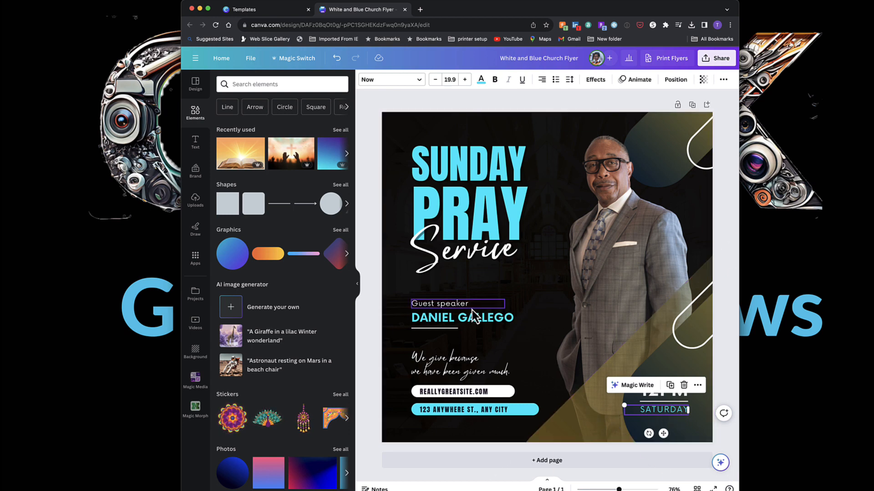
pyautogui.keyDown('shift'); pyautogui.click(509, 196); pyautogui.keyUp('shift')
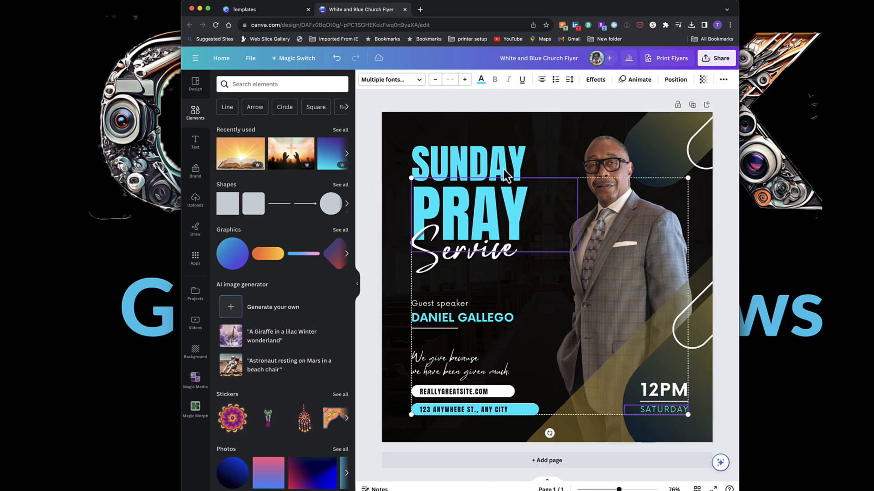
pyautogui.keyDown('shift'); pyautogui.click(504, 171); pyautogui.keyUp('shift')
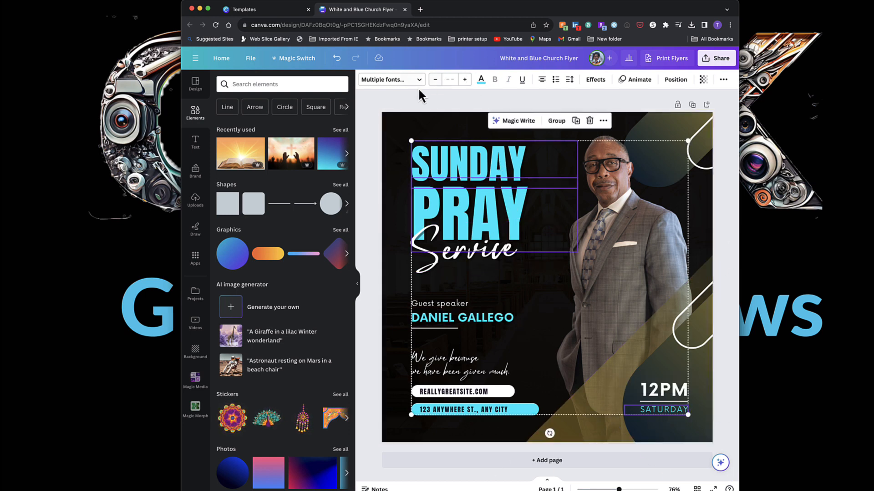
pyautogui.click(481, 79)
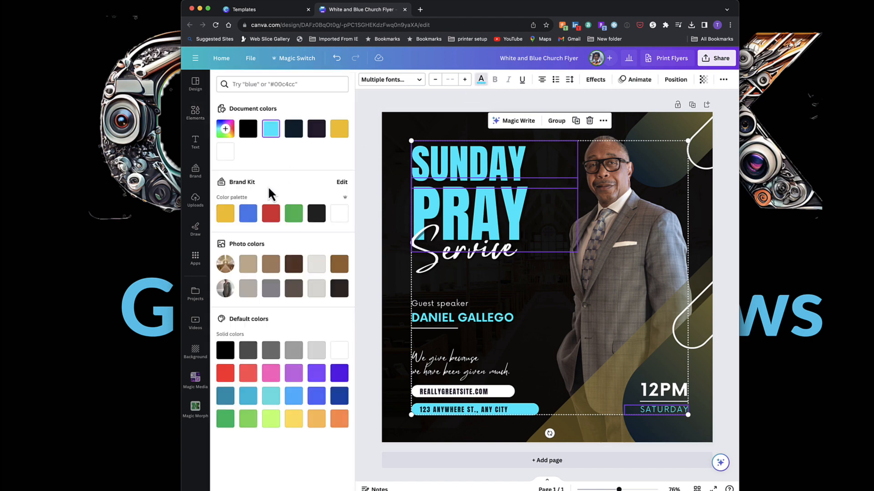
pyautogui.click(226, 214)
pyautogui.click(547, 368)
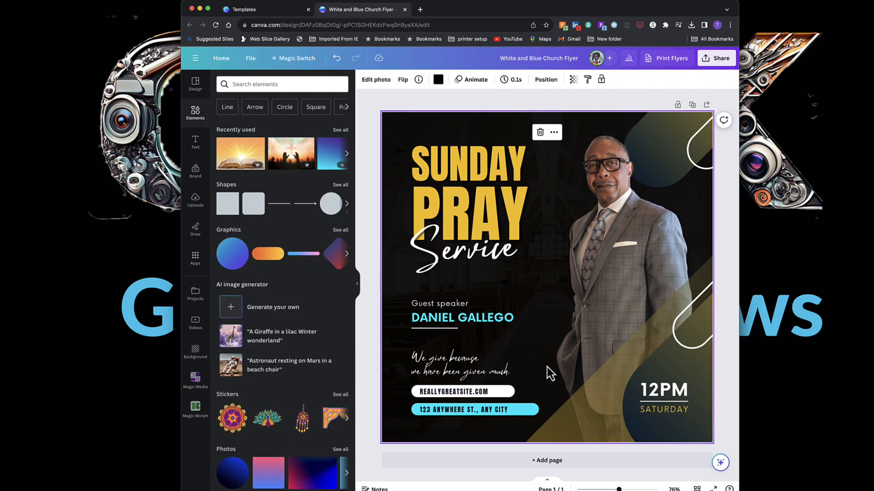
pyautogui.click(537, 409)
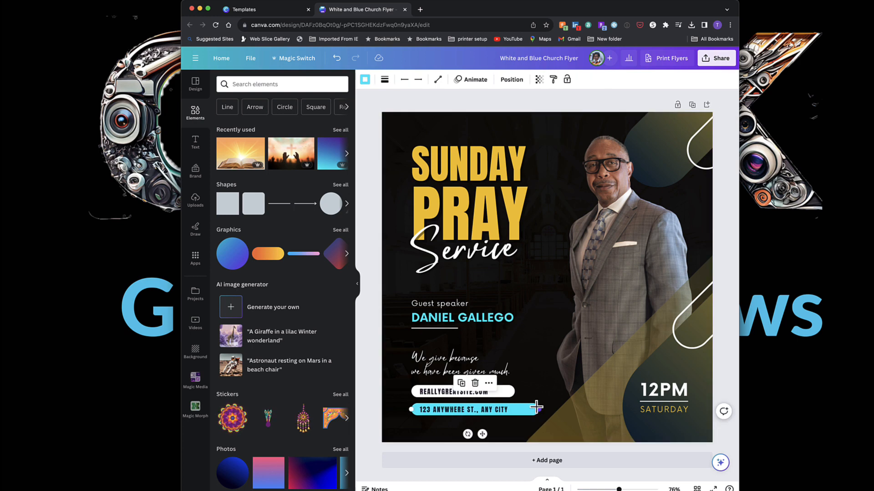
pyautogui.keyDown('shift'); pyautogui.click(506, 319); pyautogui.keyUp('shift')
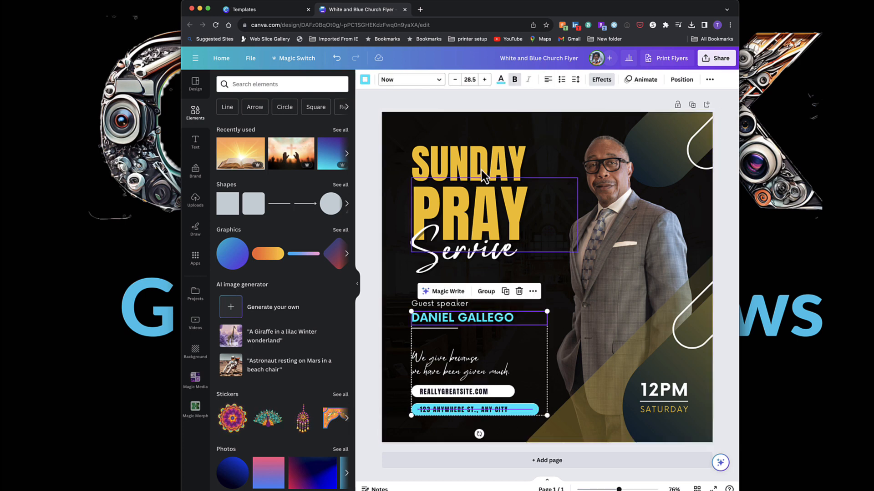
pyautogui.click(501, 81)
pyautogui.click(225, 213)
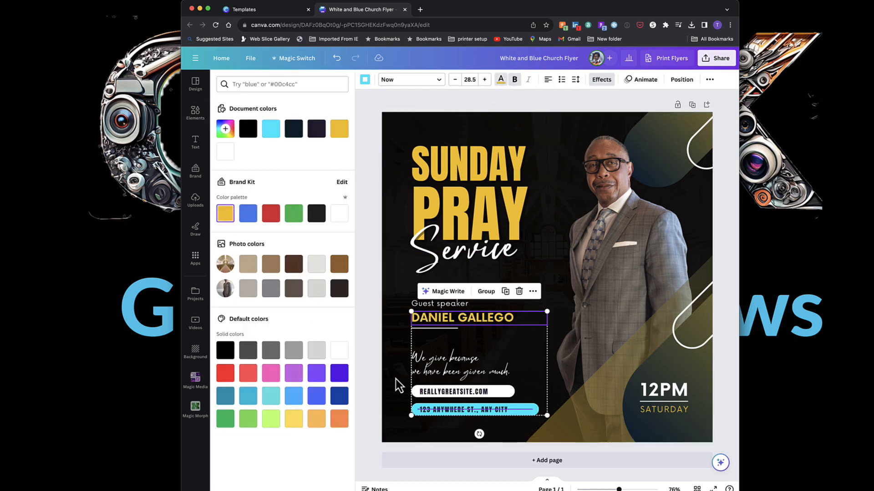
pyautogui.click(394, 360)
# Replace the headline word SUNDAY with PRAYER.
pyautogui.click(470, 166)
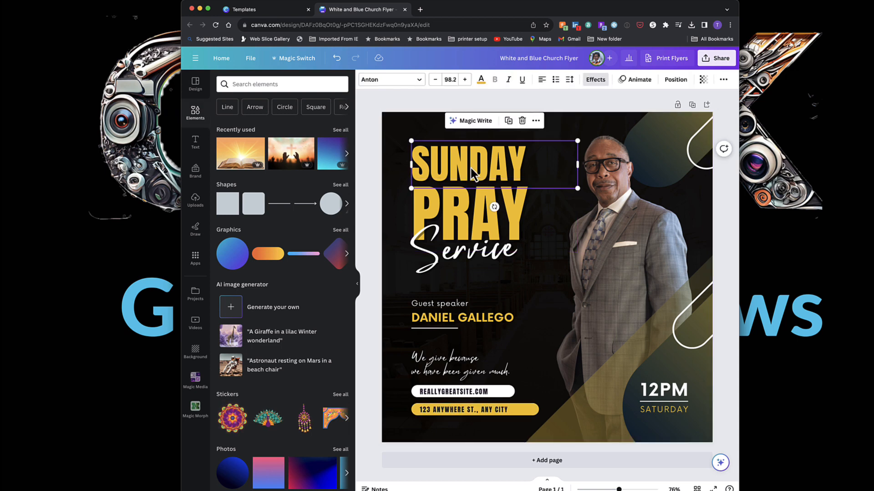
pyautogui.doubleClick(469, 166)
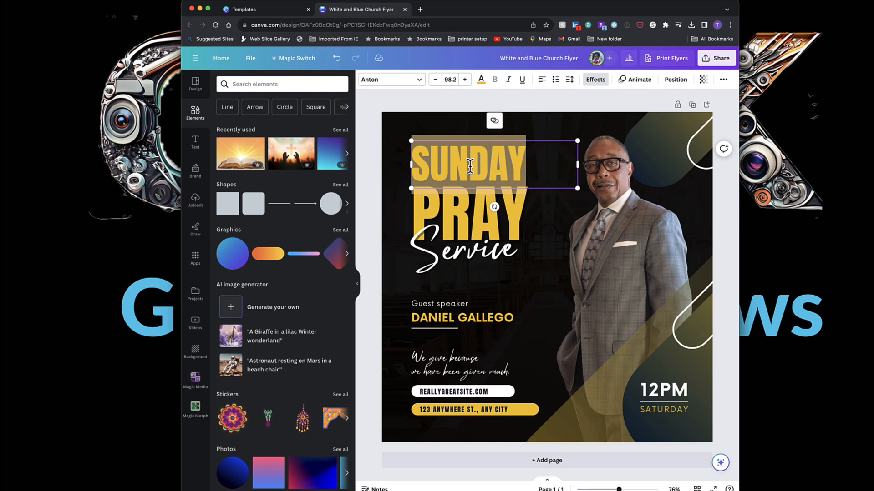
pyautogui.write('PRAYER')
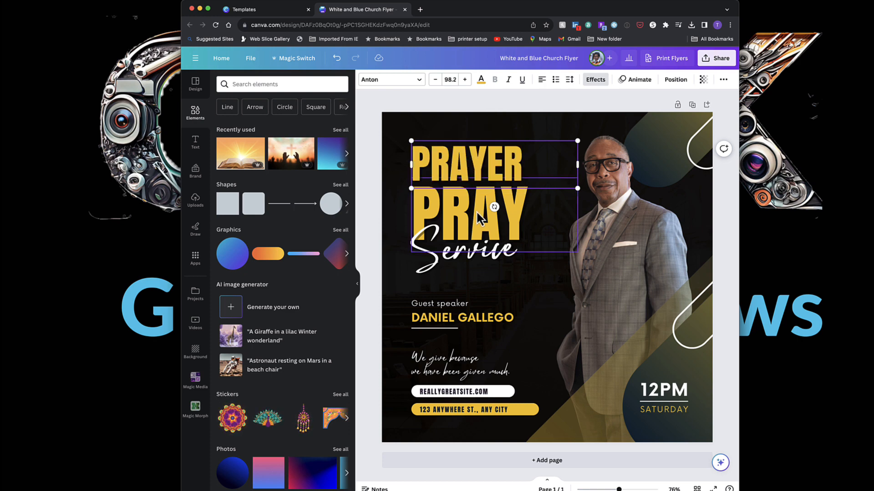
# Replace the headline word PRAY with BREAKFAST.
pyautogui.click(444, 200)
pyautogui.doubleClick(443, 200)
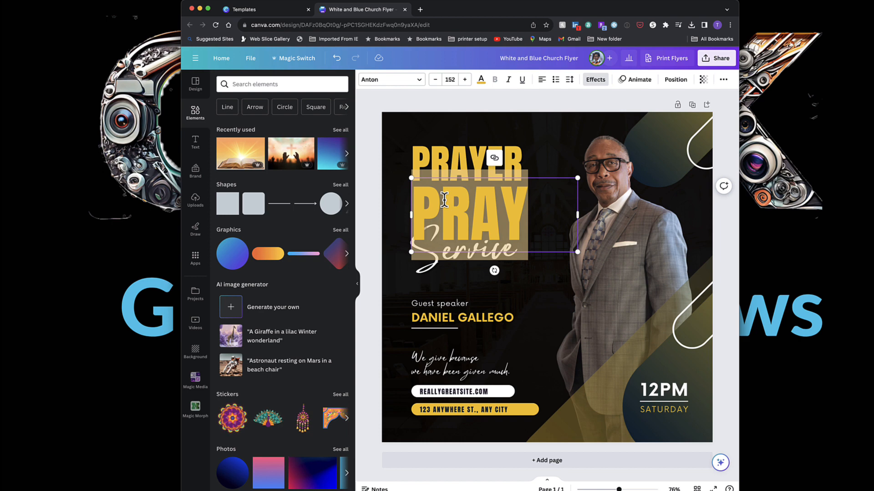
pyautogui.write('BREAKFAST')
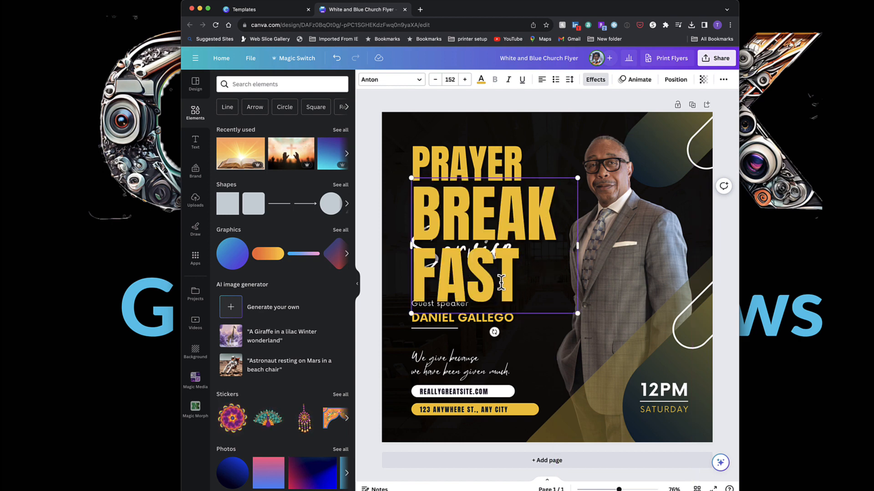
# Reduce the BREAKFAST font size until the word fits on one line.
pyautogui.click(435, 80)
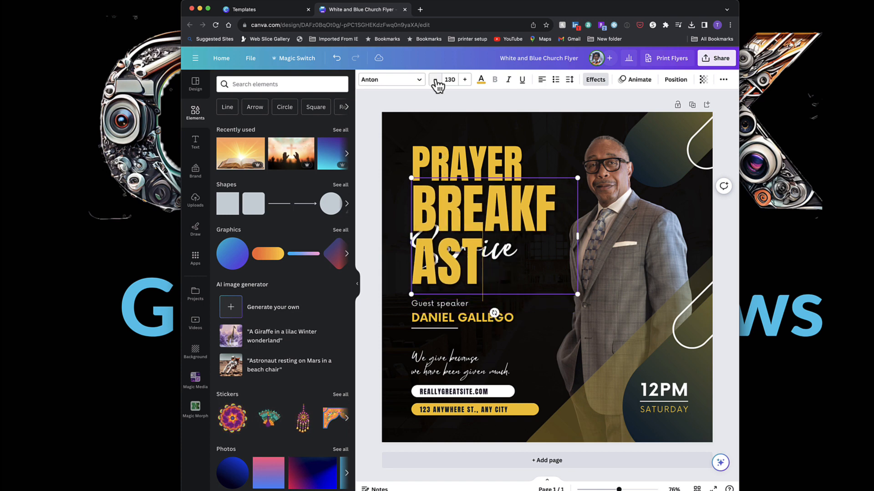
pyautogui.click(436, 80)
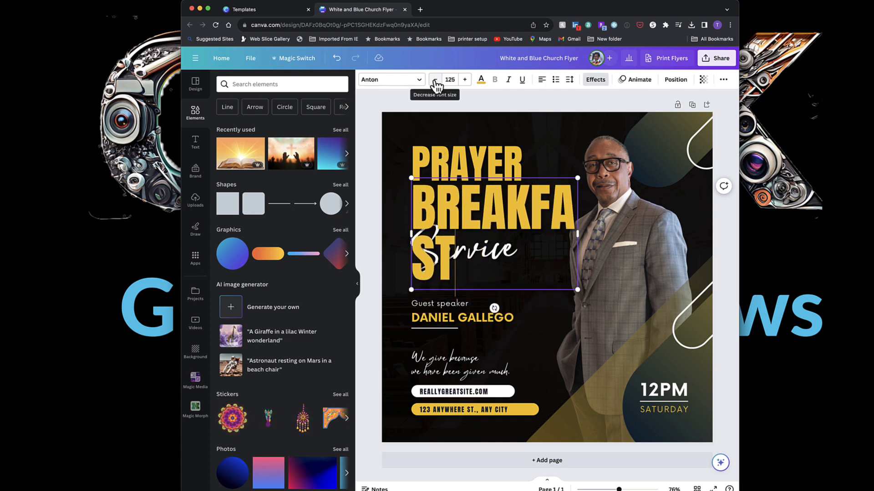
pyautogui.click(435, 81)
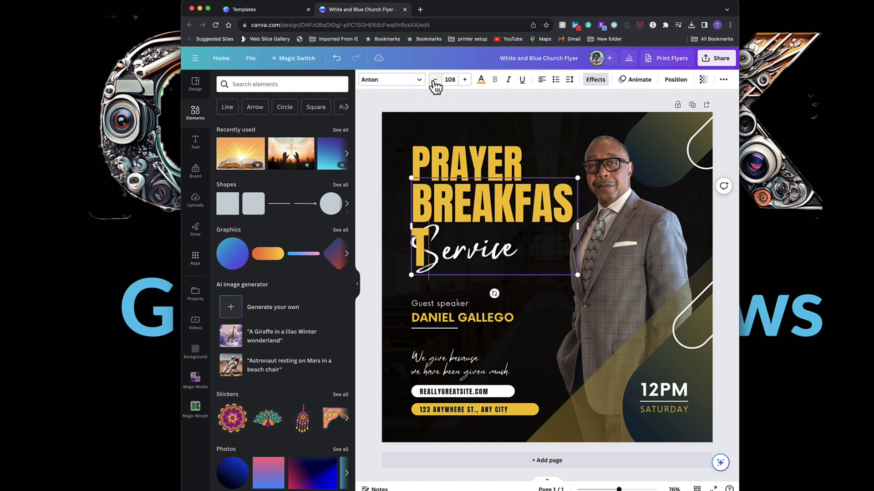
pyautogui.click(435, 81)
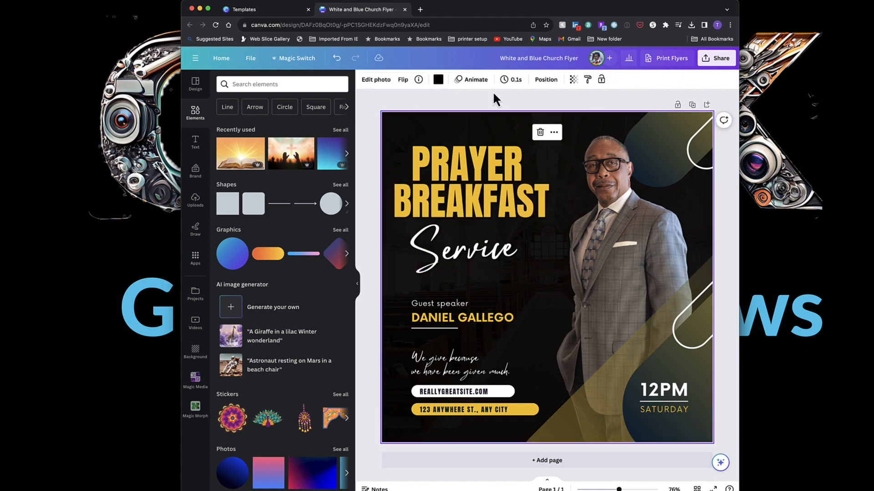
pyautogui.click(493, 93)
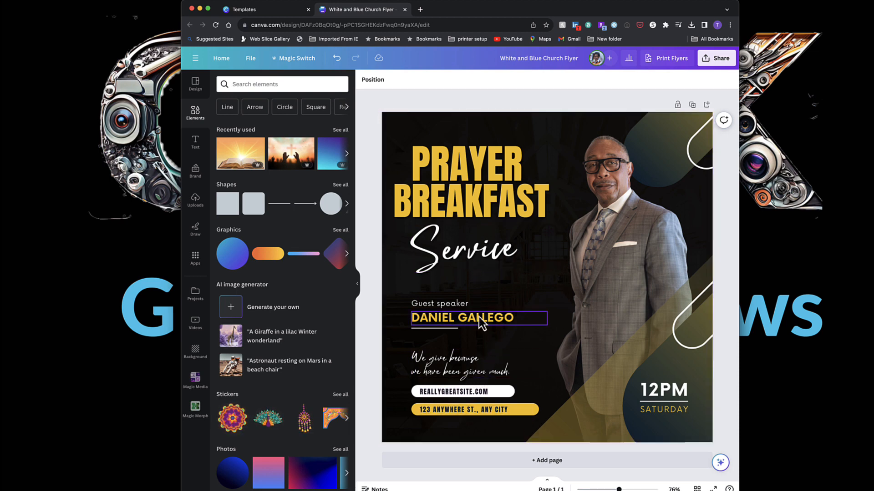
pyautogui.click(439, 329)
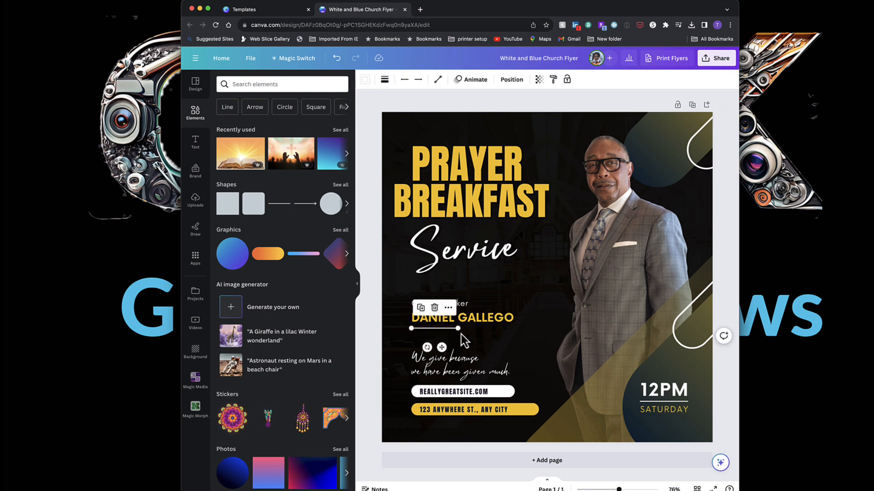
pyautogui.click(386, 438)
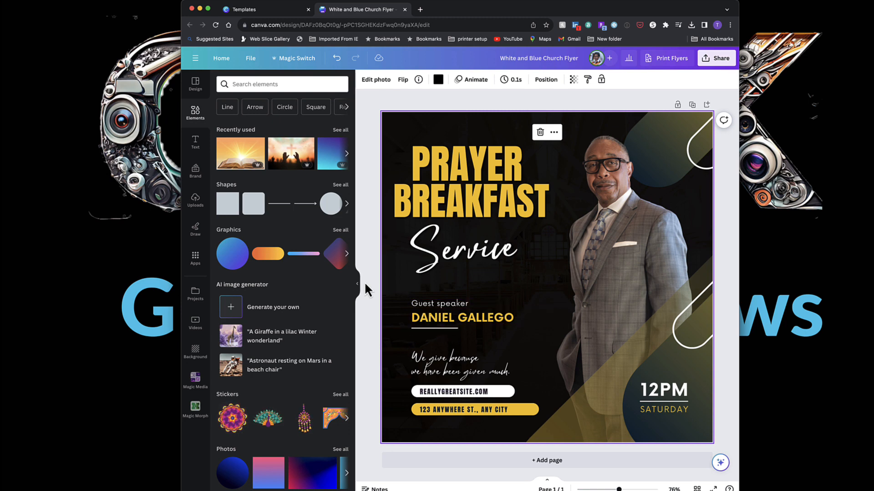
pyautogui.scroll(-1, 238, 108)
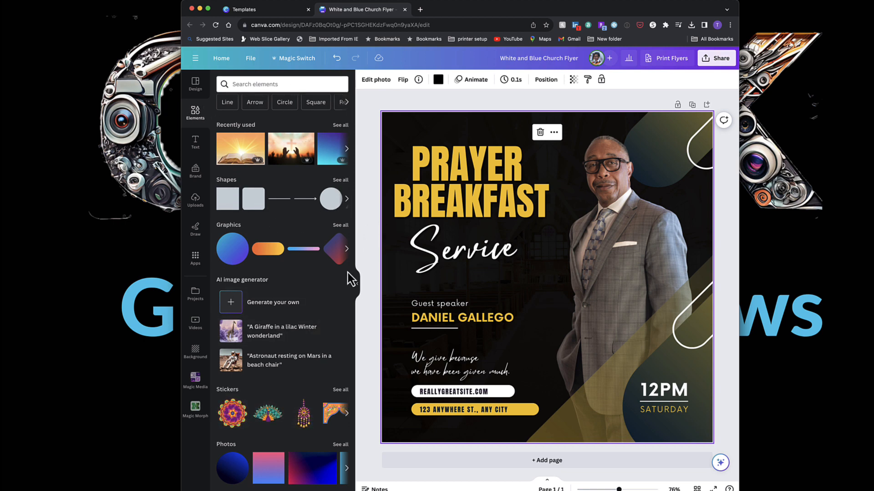
pyautogui.click(487, 111)
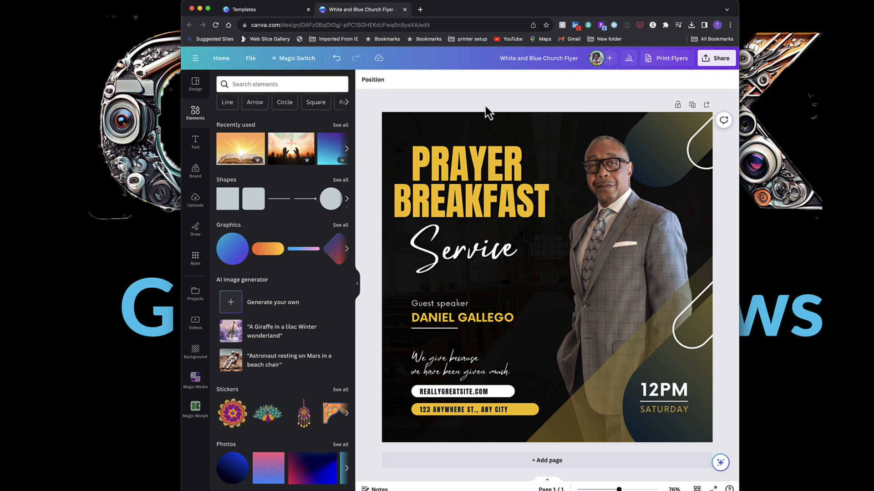
# Open the download options for the design and choose JPG as the file type.
pyautogui.click(717, 60)
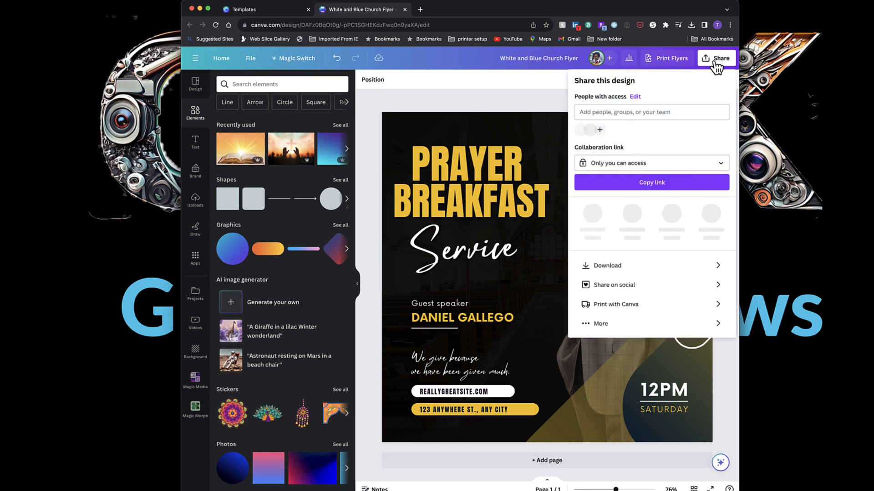
pyautogui.click(635, 263)
pyautogui.click(692, 116)
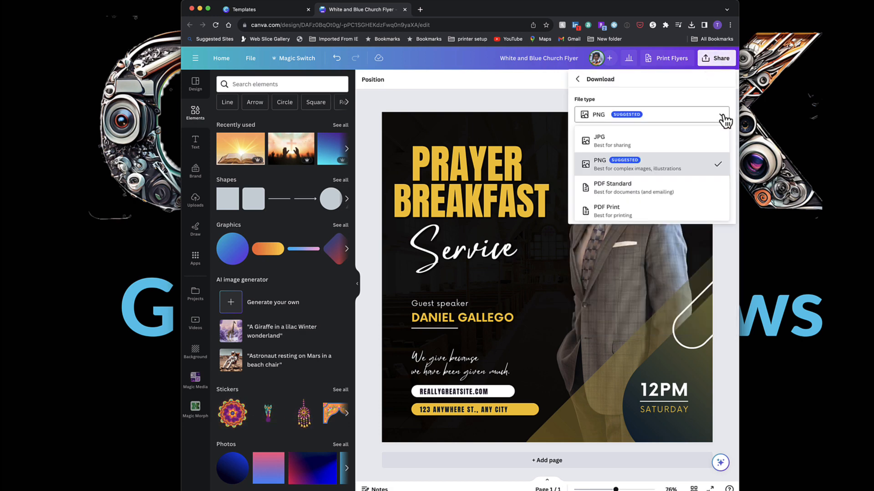
pyautogui.click(613, 139)
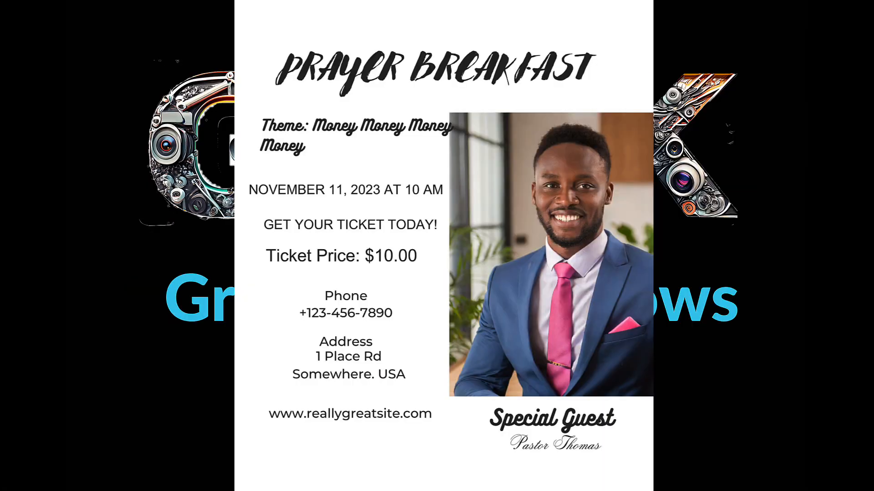